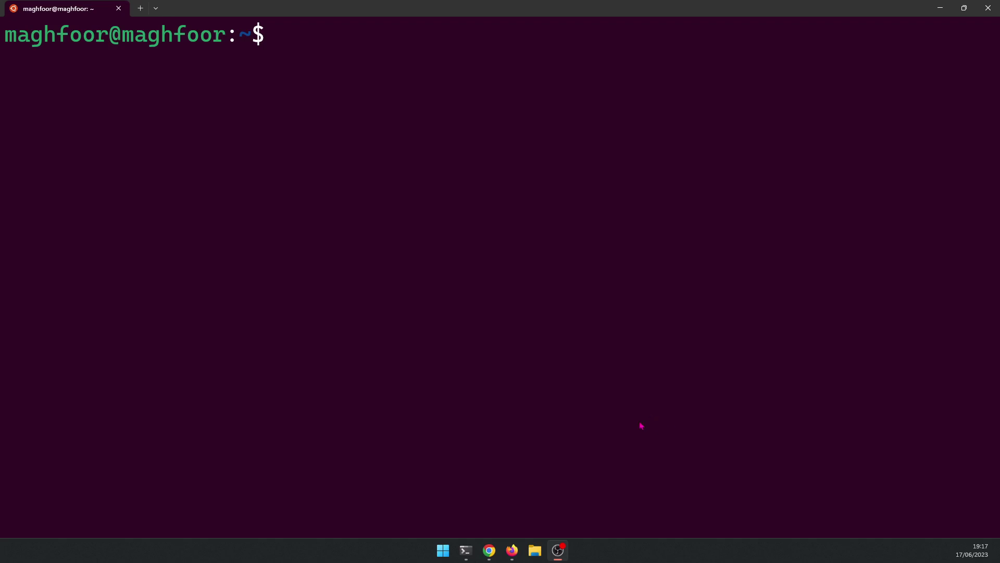
# - Find the Ubuntu section of Zig's 'install from a package manager' guide in Firefox
pyautogui.click(511, 551)
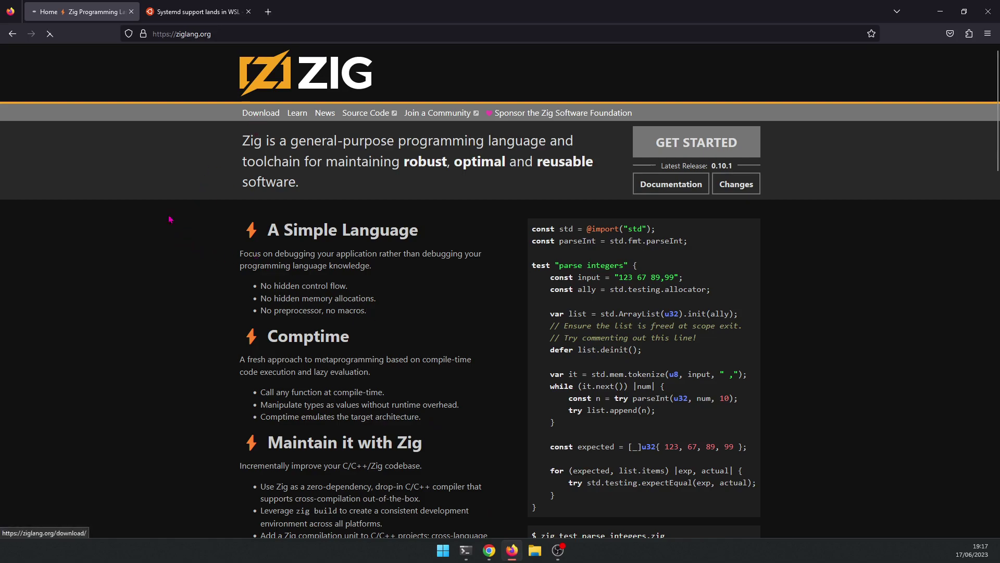
pyautogui.click(258, 116)
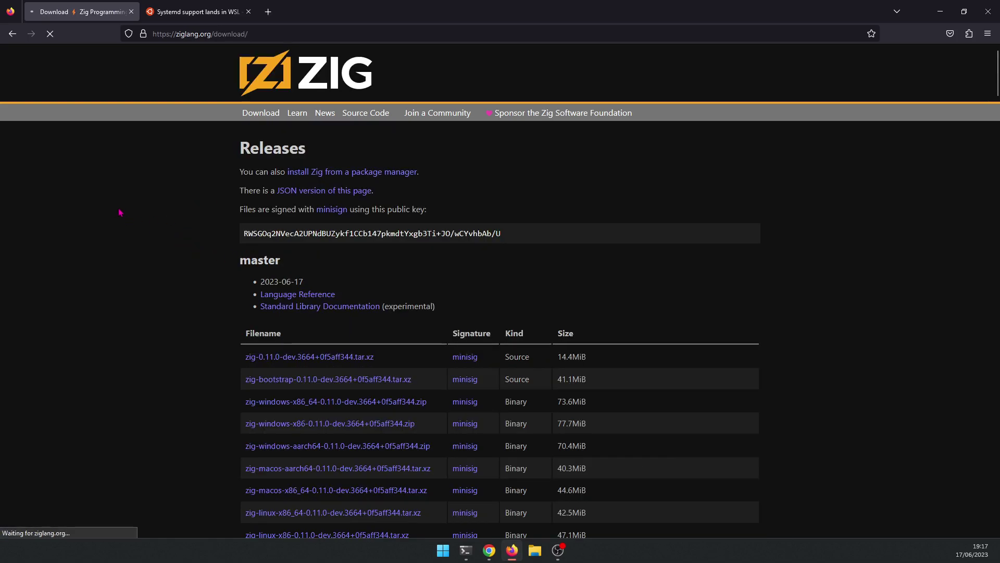
pyautogui.click(332, 172)
pyautogui.hotkey('ctrl', 'f')
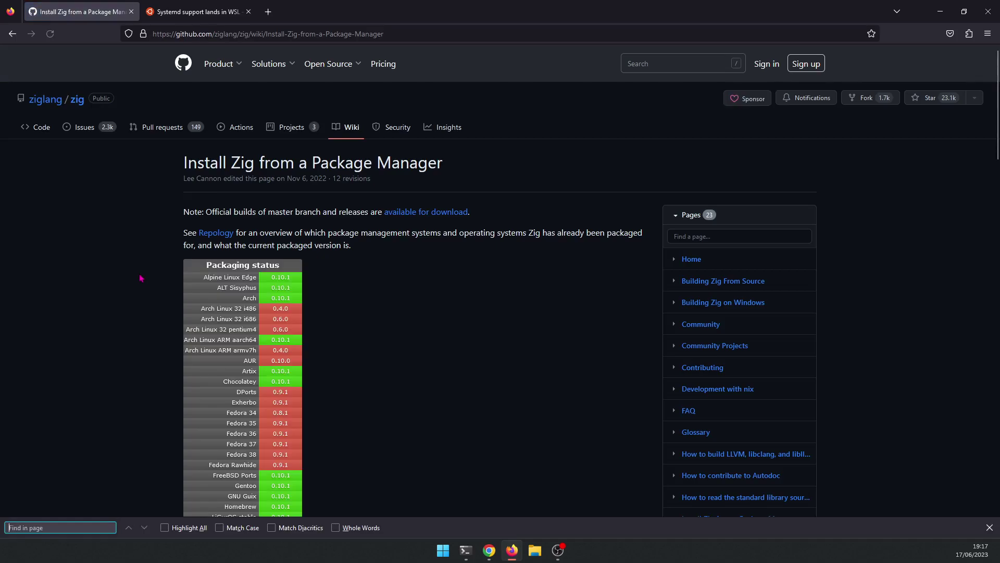
pyautogui.write('uUbun')
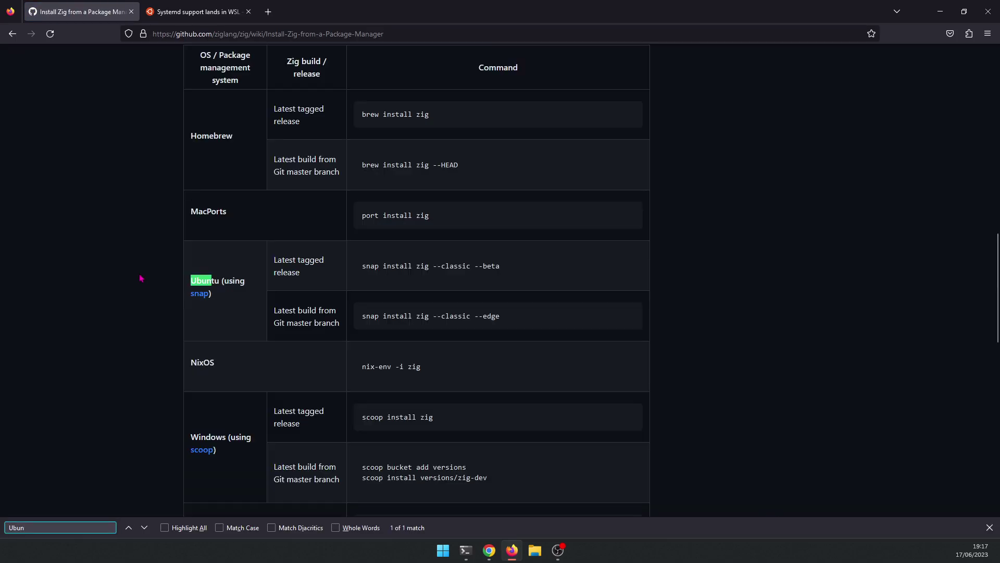
# - Copy the 'snap install zig --classic --edge' command from the Ubuntu section
pyautogui.click(630, 316)
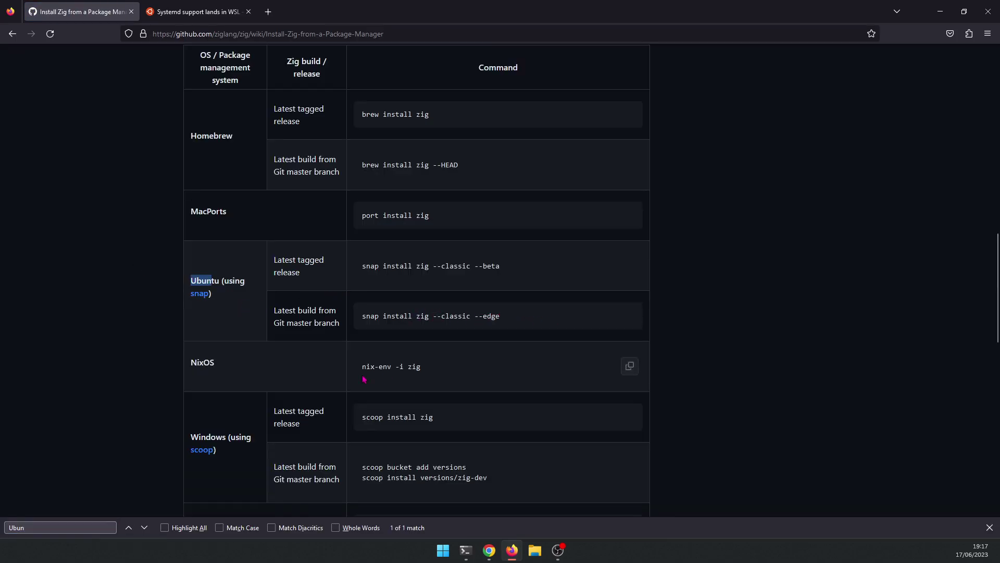
pyautogui.click(630, 316)
pyautogui.moveTo(362, 316); pyautogui.dragTo(502, 316)
pyautogui.click(370, 466)
# - Run 'sudo snap install zig --classic --edge' in the Ubuntu terminal and enter the password
pyautogui.click(466, 551)
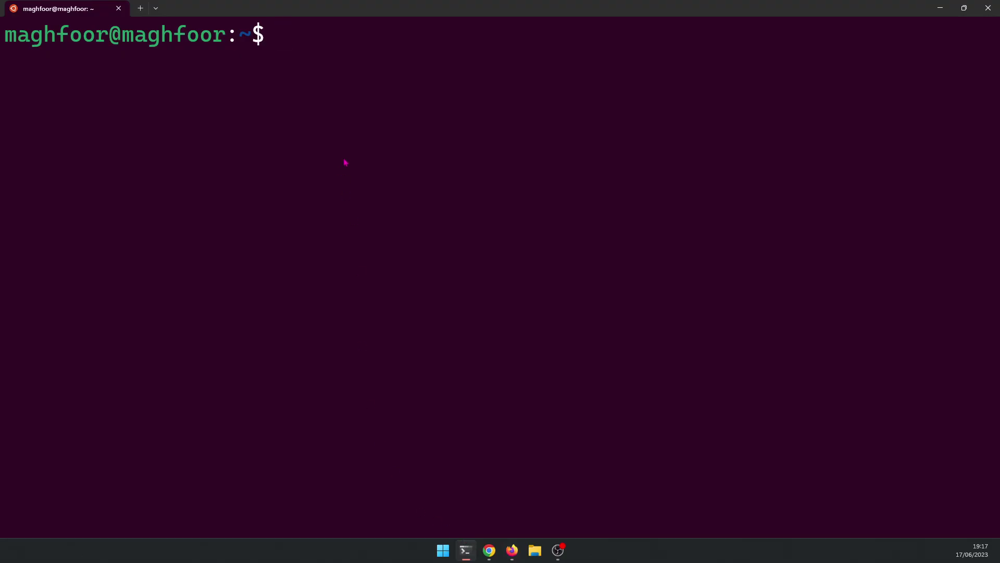
pyautogui.write('sudo')
pyautogui.hotkey('ctrl', 'v')
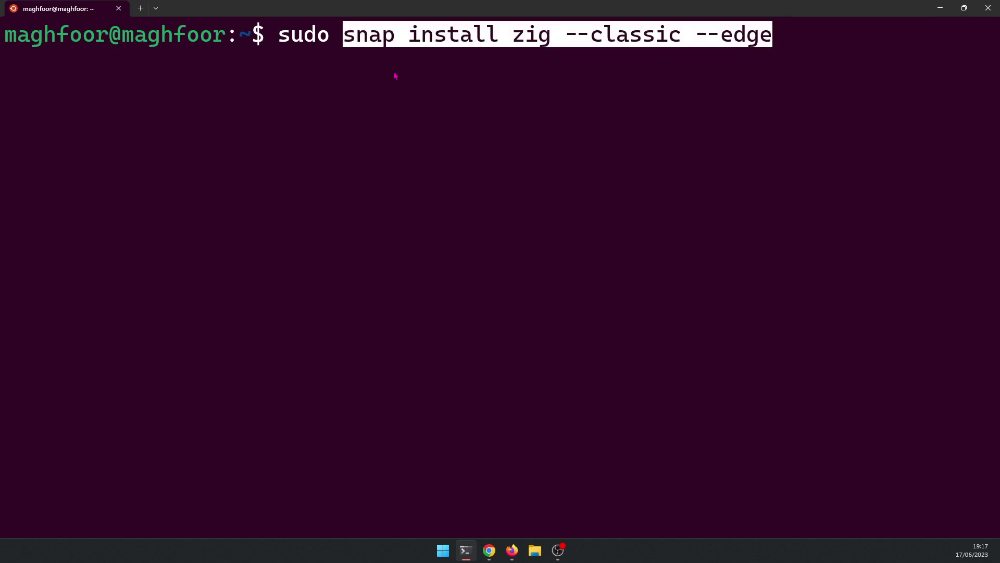
pyautogui.press('Return')
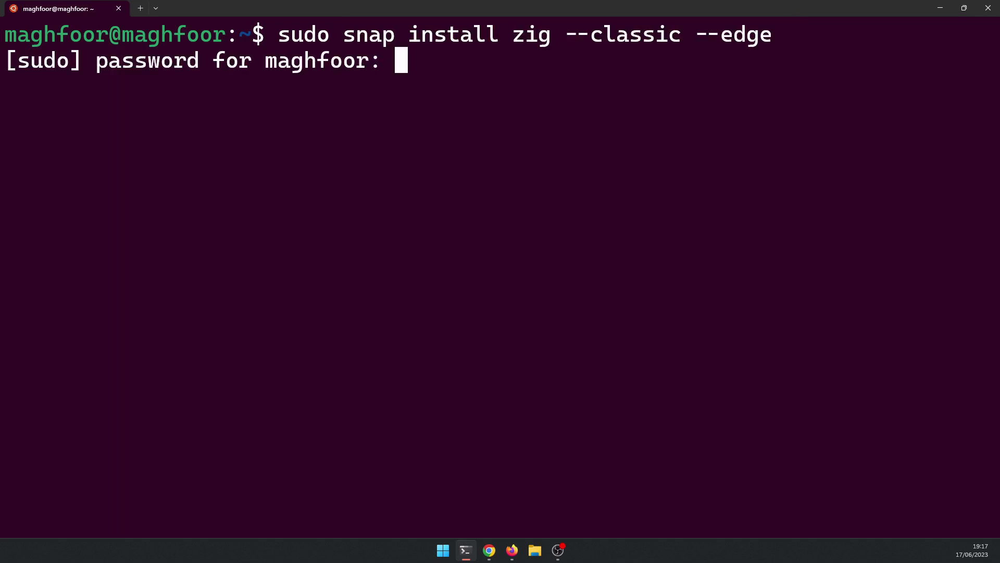
pyautogui.press('Return')
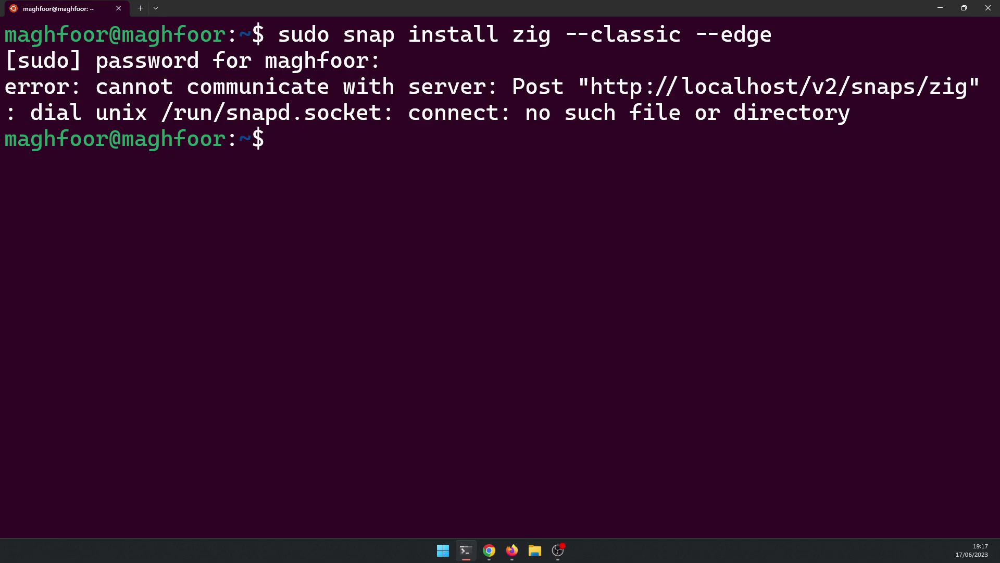
pyautogui.write('snap ve')
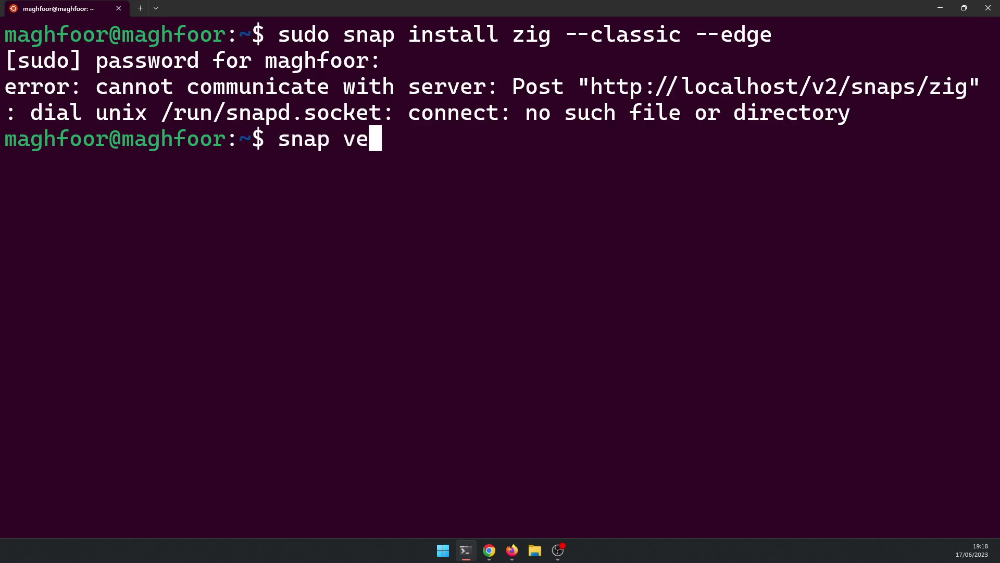
pyautogui.write('rsion')
# - Run snap version, which shows snapd unavailable, then clear the screen
pyautogui.press('Return')
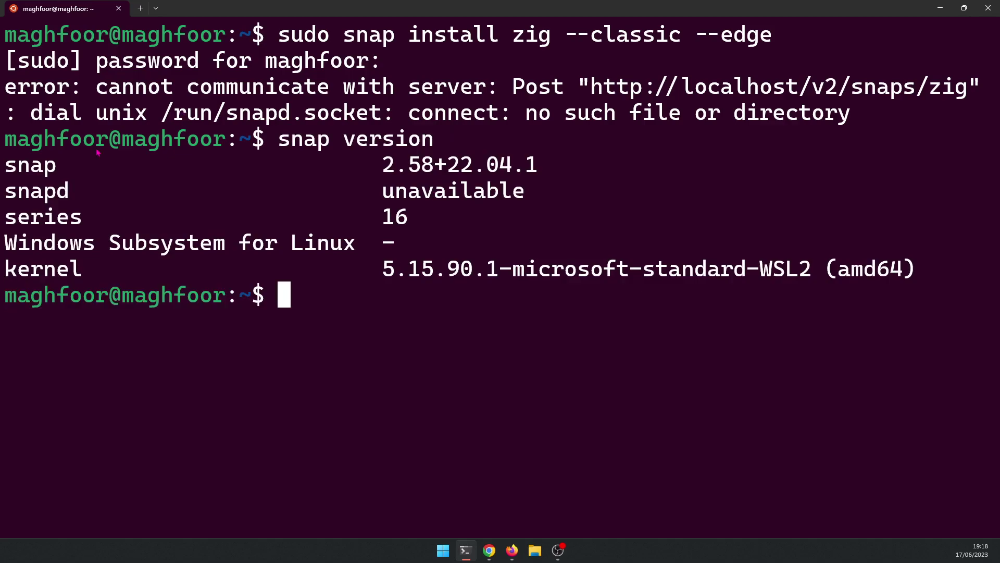
pyautogui.moveTo(11, 193); pyautogui.dragTo(528, 190)
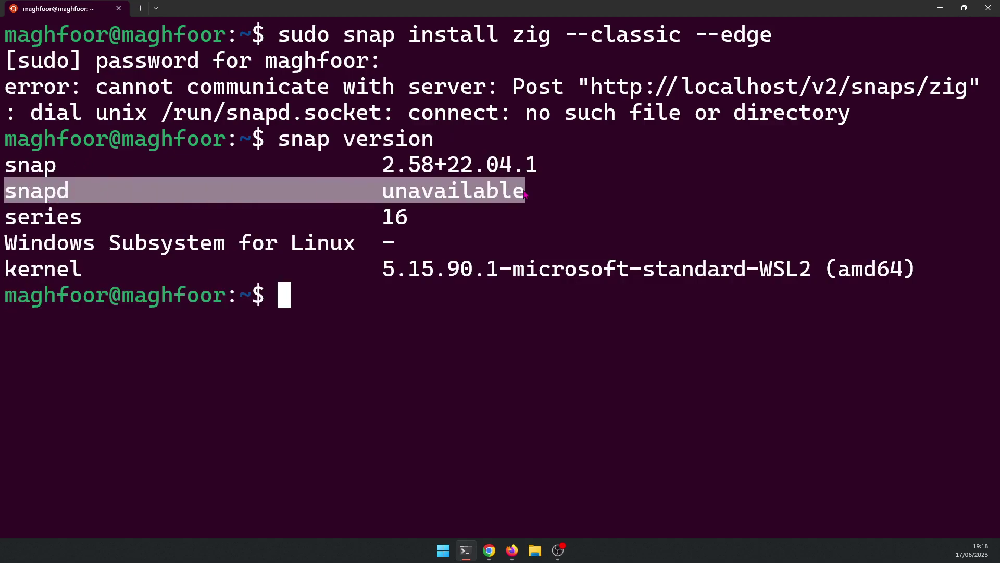
pyautogui.click(460, 289)
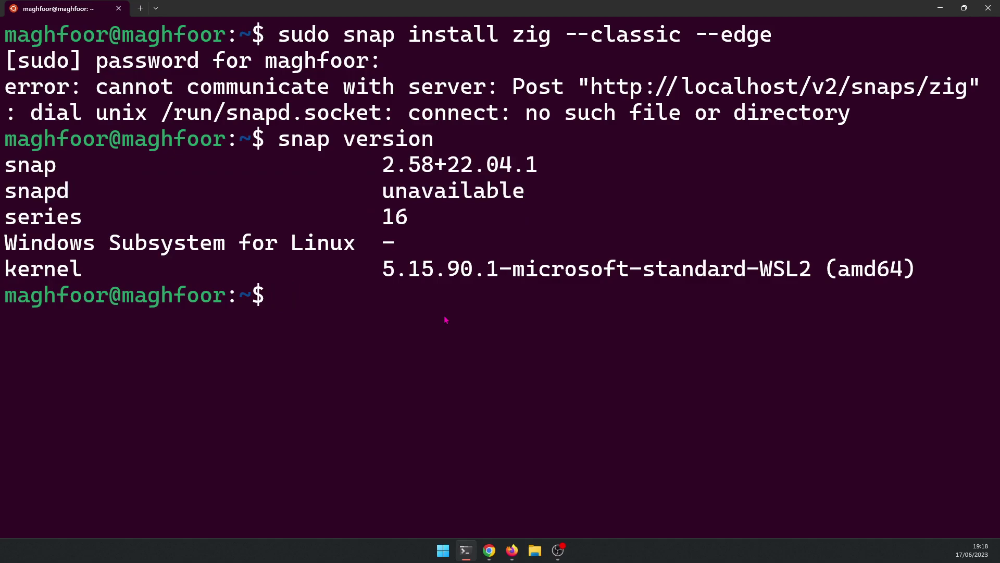
pyautogui.write('c')
pyautogui.write('lear')
pyautogui.press('Return')
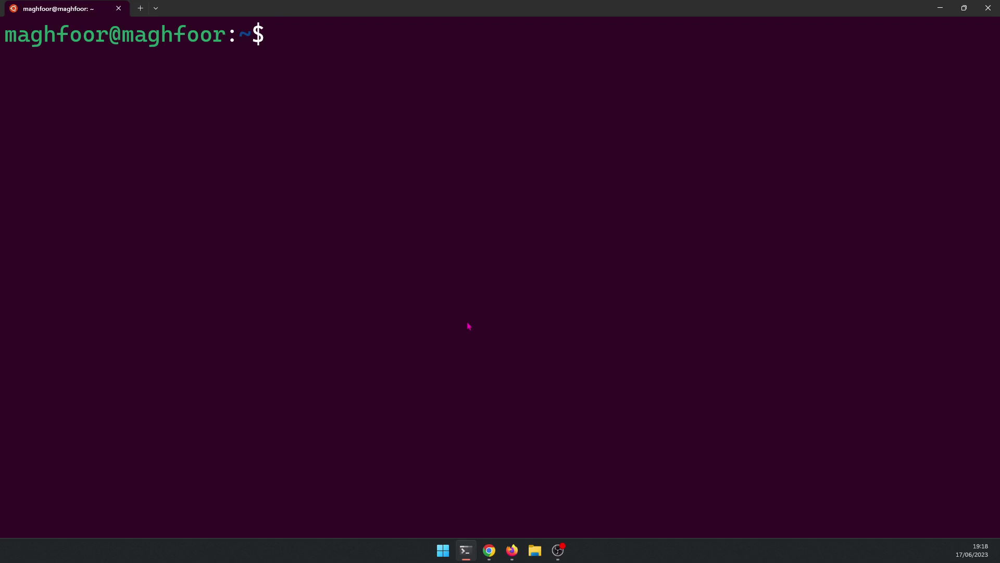
# - Copy the '[boot] systemd=true' lines from the 'Systemd support lands in WSL' article
pyautogui.click(512, 550)
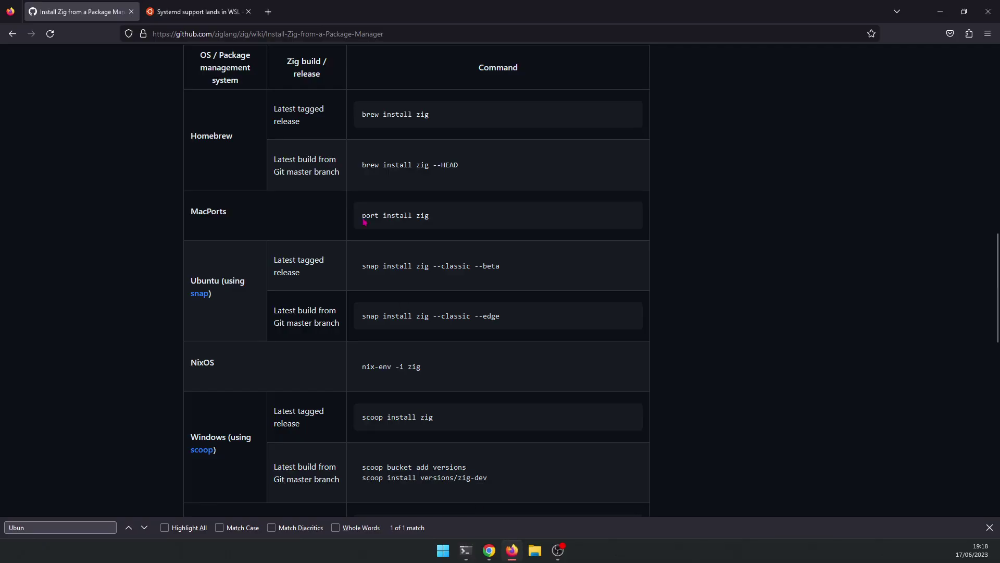
pyautogui.click(195, 11)
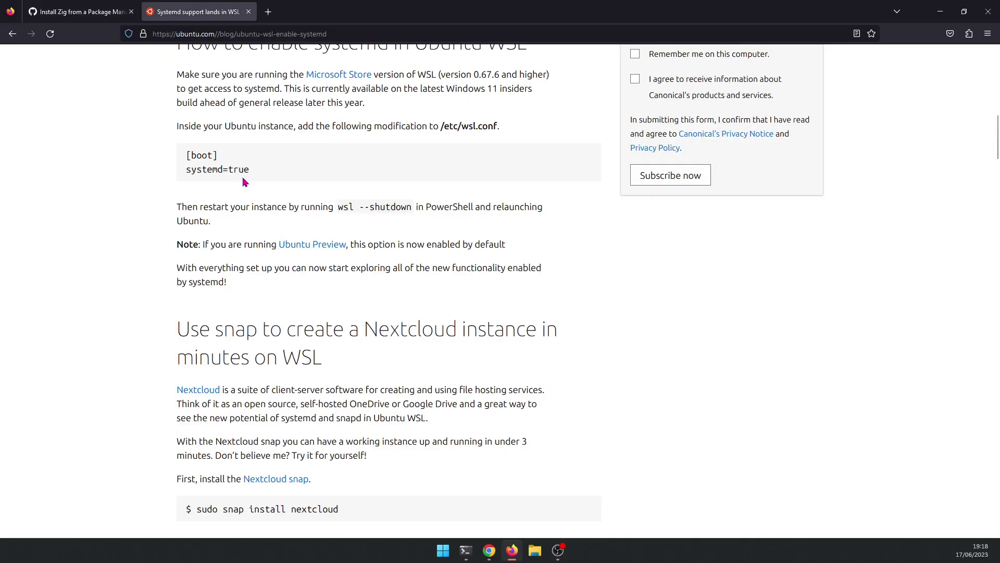
pyautogui.scroll(2, 243, 183)
pyautogui.moveTo(258, 331); pyautogui.dragTo(189, 316)
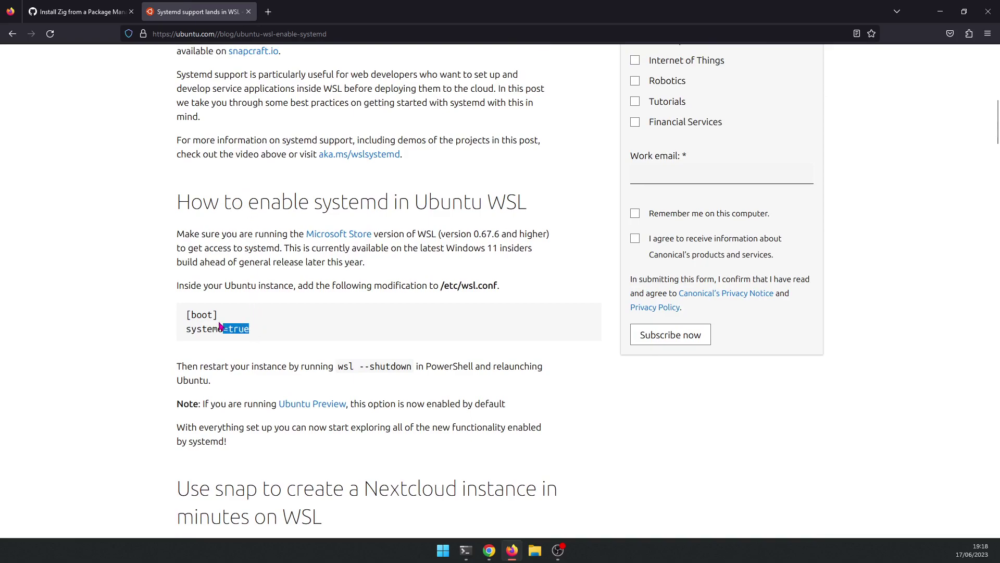
pyautogui.rightClick(188, 316)
pyautogui.click(207, 329)
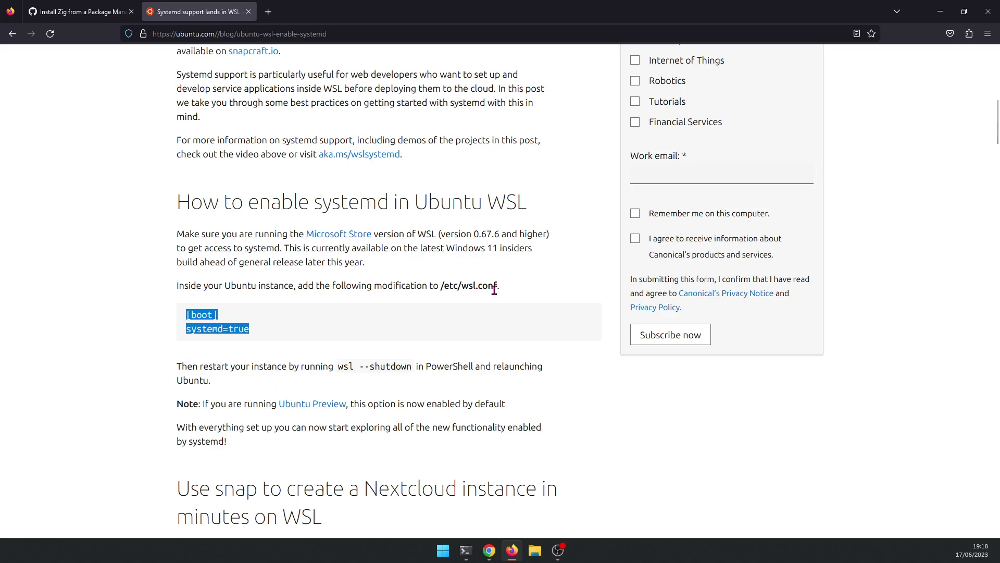
pyautogui.click(477, 339)
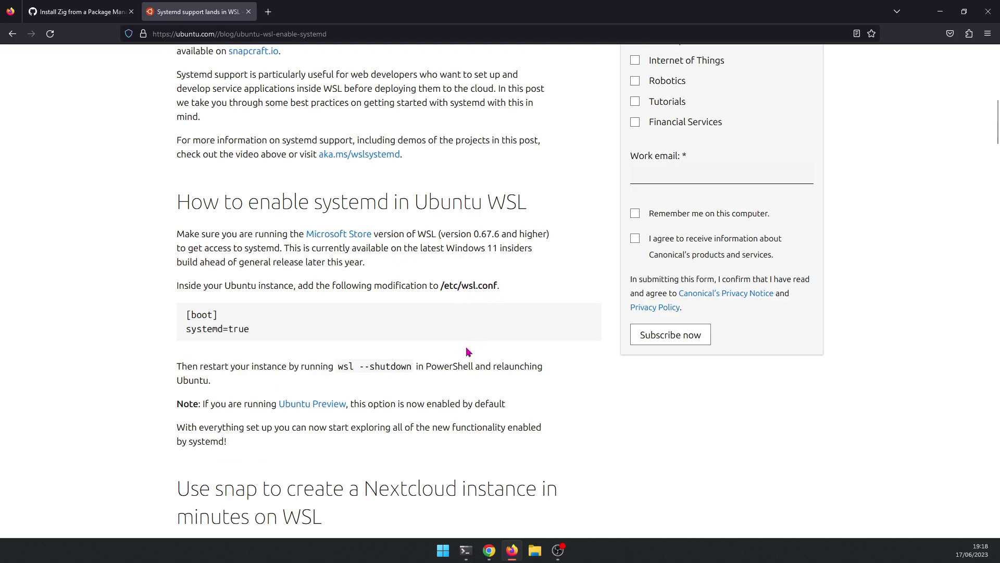
# - Change into the /etc directory in the Ubuntu terminal
pyautogui.click(466, 550)
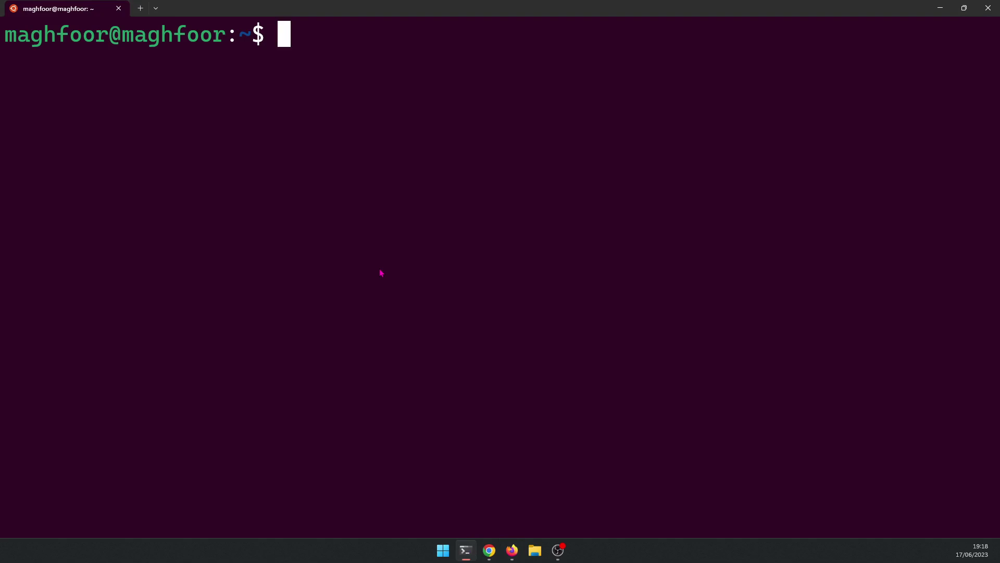
pyautogui.write('sudo vim')
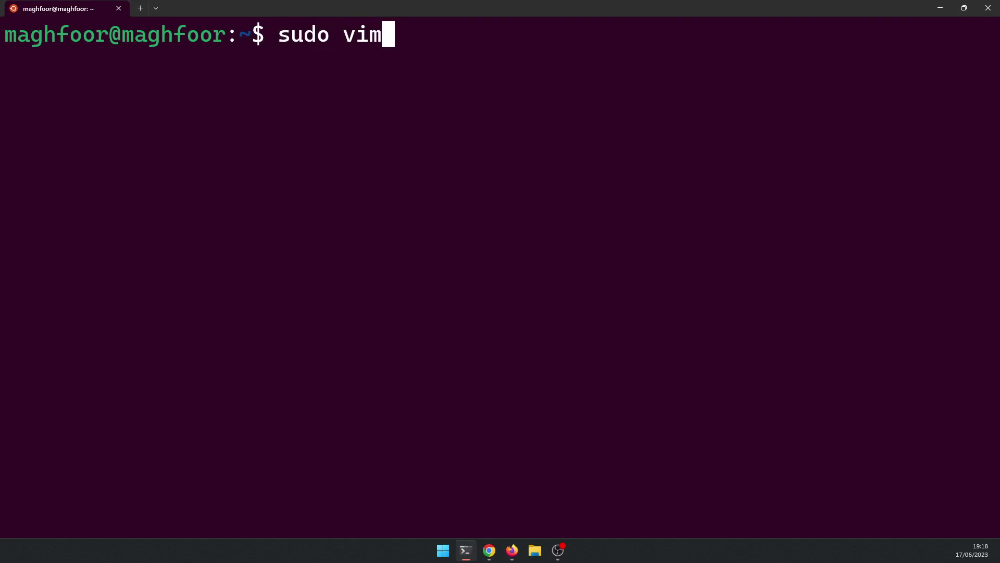
pyautogui.press('BackSpace')
pyautogui.press('BackSpace')
pyautogui.press('BackSpace')
pyautogui.press('BackSpace')
pyautogui.press('BackSpace')
pyautogui.press('BackSpace')
pyautogui.write('cd ')
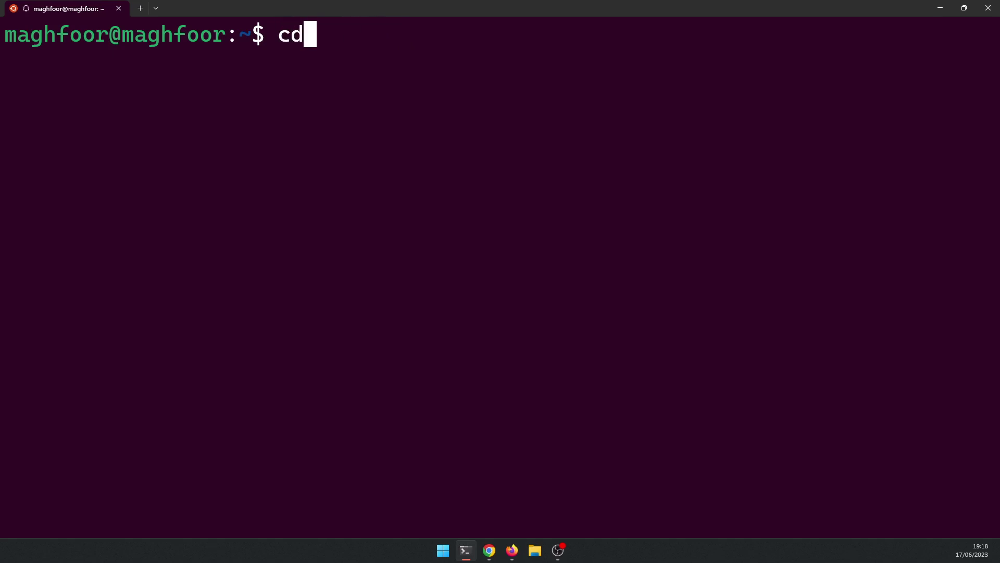
pyautogui.write('.et')
pyautogui.press('BackSpace')
pyautogui.press('BackSpace')
pyautogui.press('BackSpace')
pyautogui.write('/e')
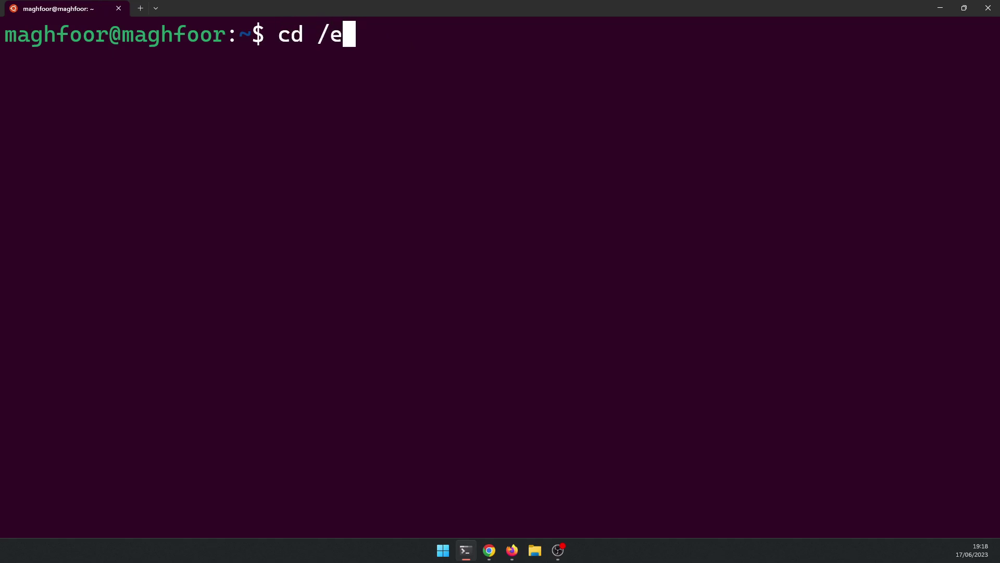
pyautogui.write('tc/')
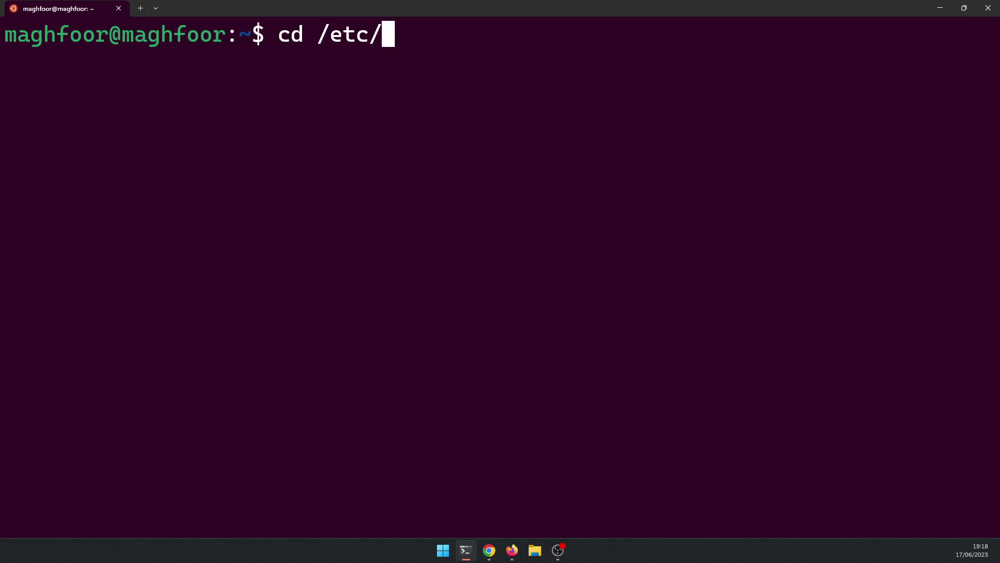
pyautogui.press('Return')
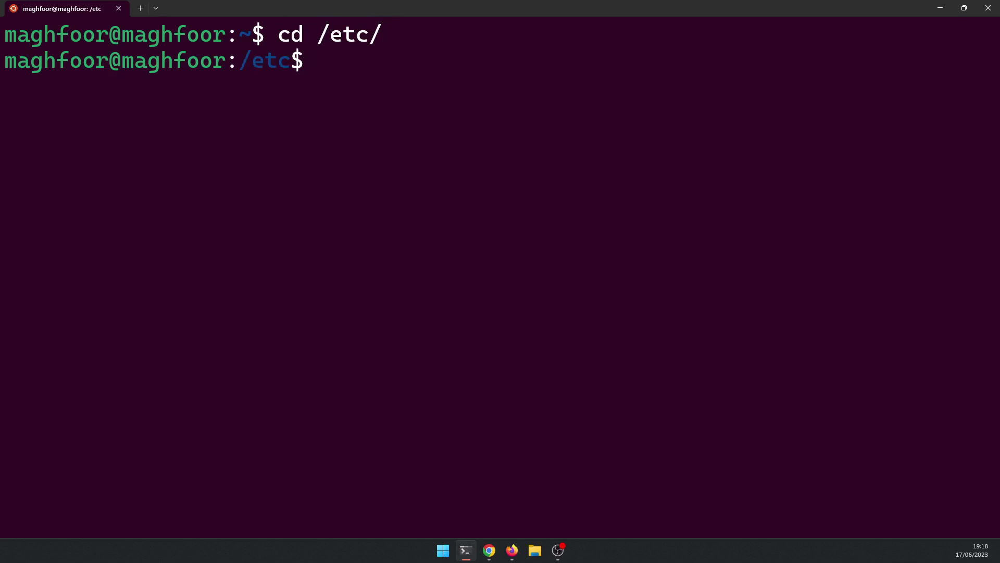
pyautogui.write('sudo vim ')
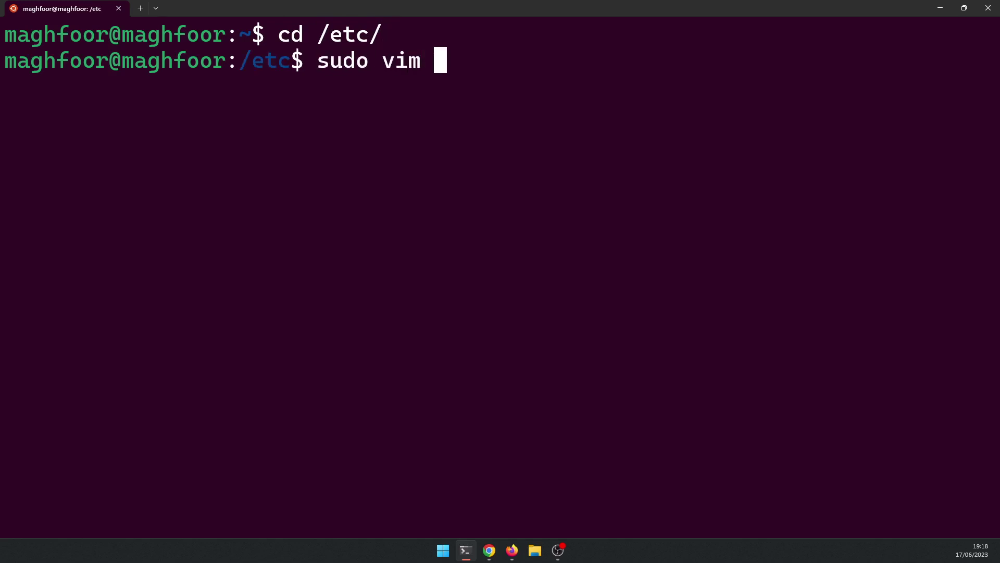
pyautogui.write('wsl.con')
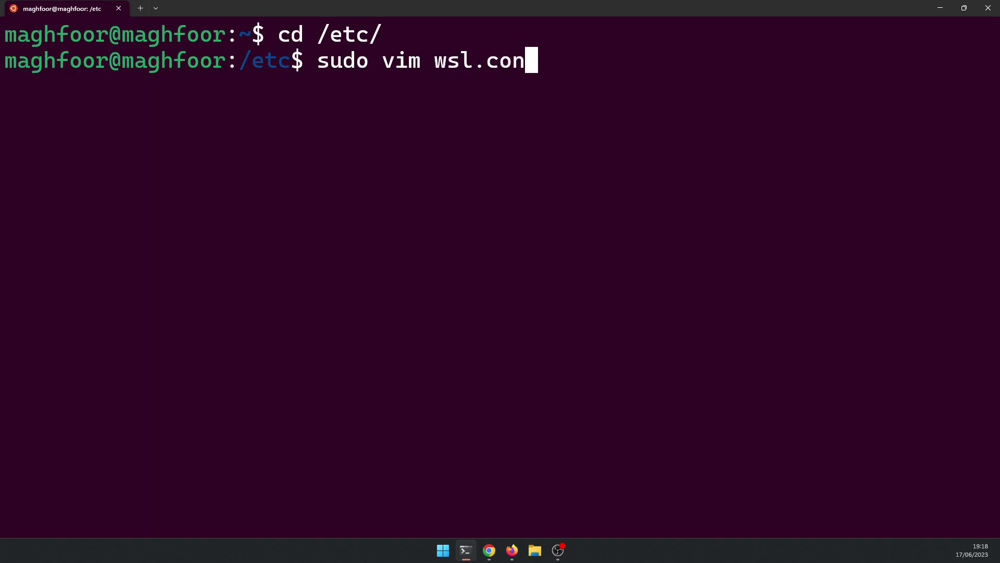
pyautogui.write('f')
# - Write '[boot]' and 'systemd=true' into wsl.conf with sudo vim, save with :wq, and clear
pyautogui.press('Return')
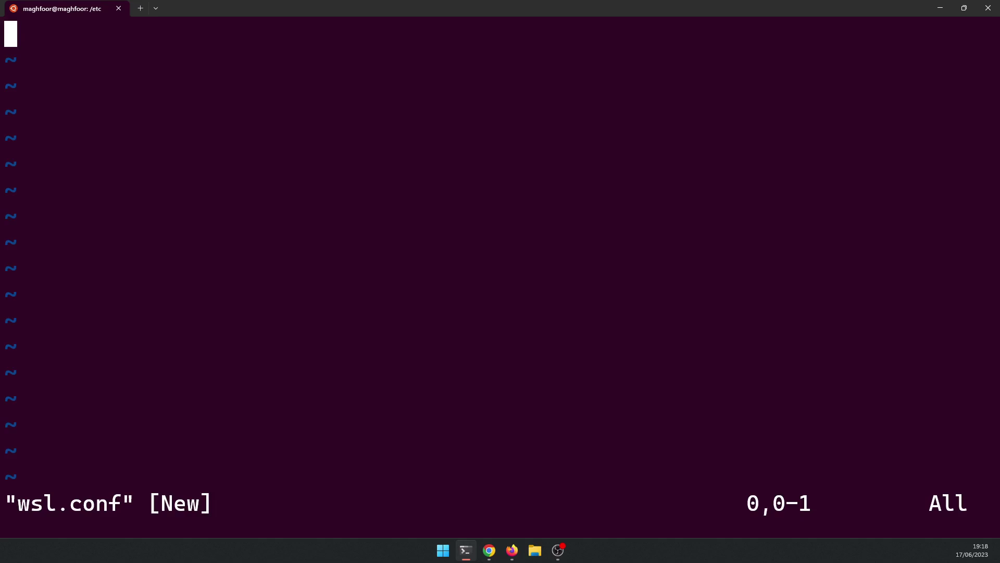
pyautogui.write('i[boot]')
pyautogui.press('Return')
pyautogui.write('systemd=tru')
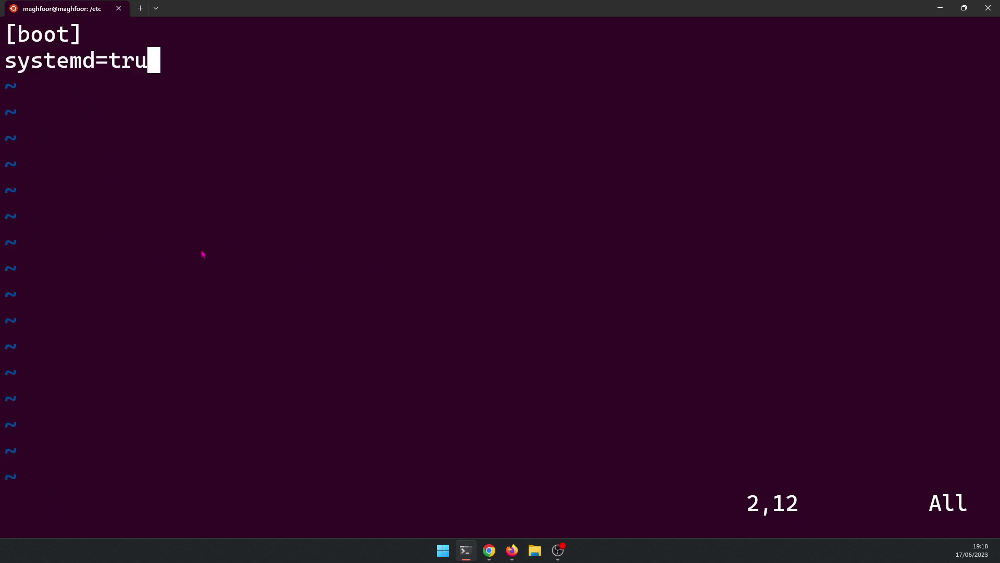
pyautogui.write('e')
pyautogui.press('Escape')
pyautogui.write(':wq')
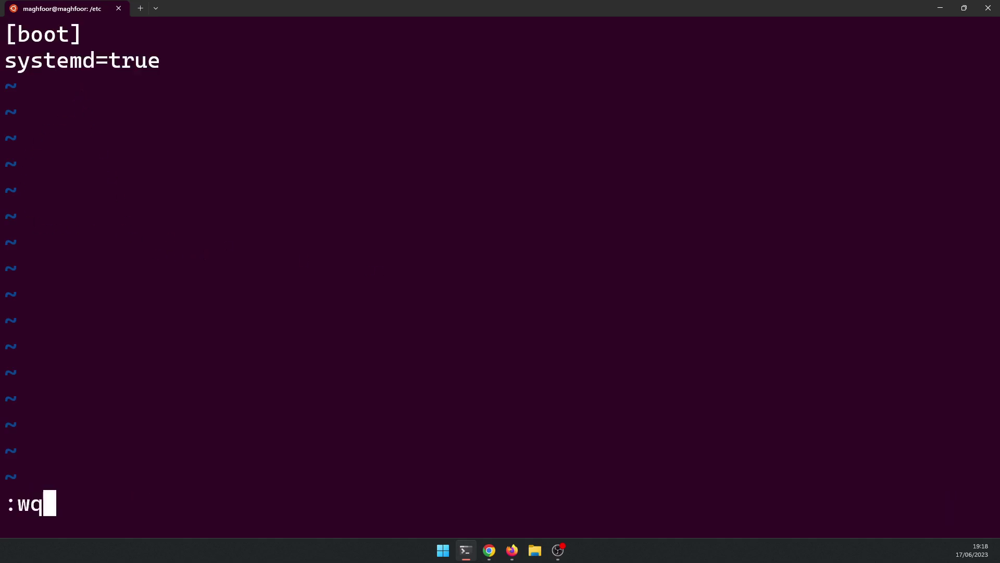
pyautogui.write('!')
pyautogui.press('BackSpace')
pyautogui.press('Return')
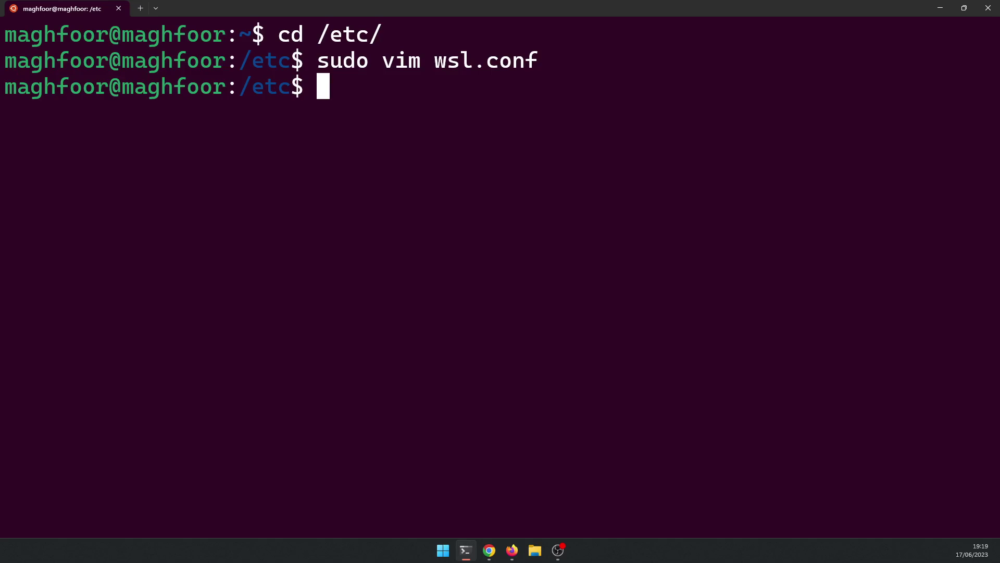
pyautogui.write('clear')
pyautogui.press('Return')
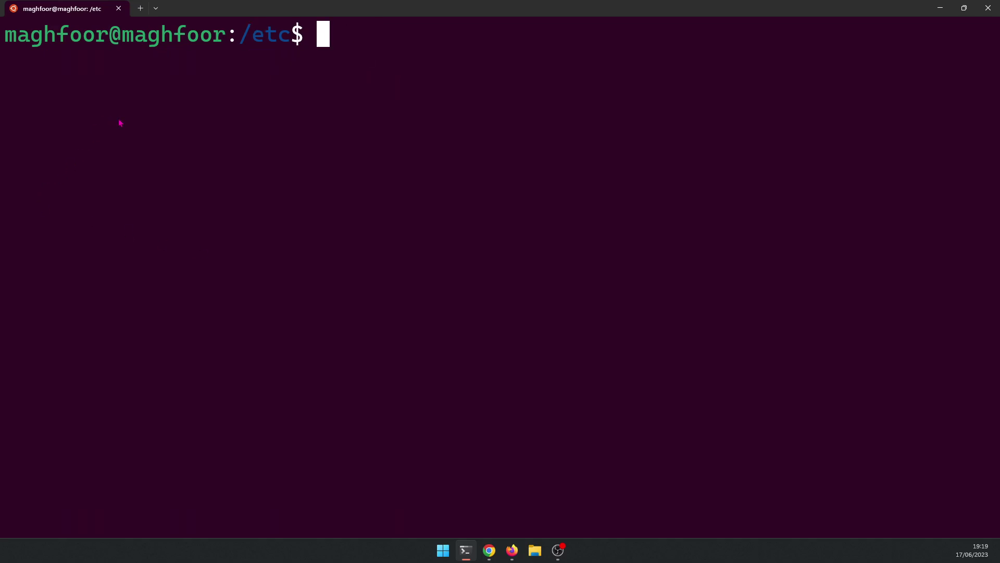
# - Open a PowerShell tab, close the Ubuntu tab, and run wsl --shutdown
pyautogui.click(156, 8)
pyautogui.click(180, 27)
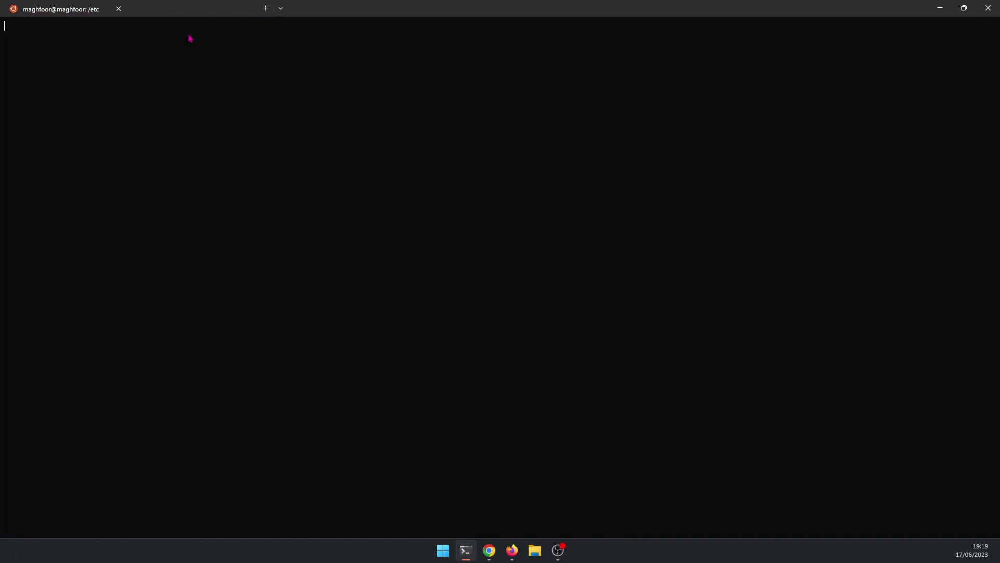
pyautogui.click(119, 9)
pyautogui.write('wsl')
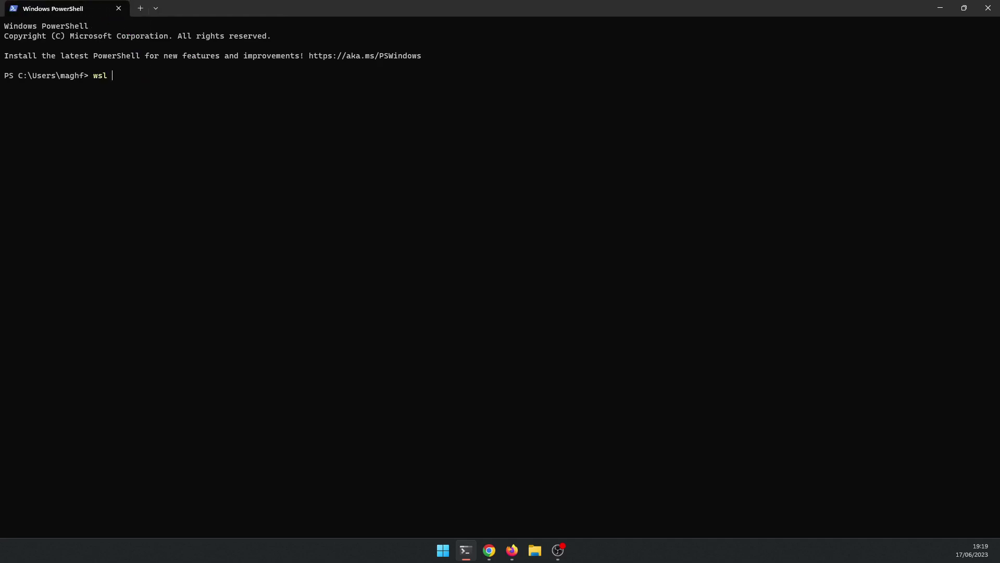
pyautogui.write(' --shutdown')
pyautogui.press('Return')
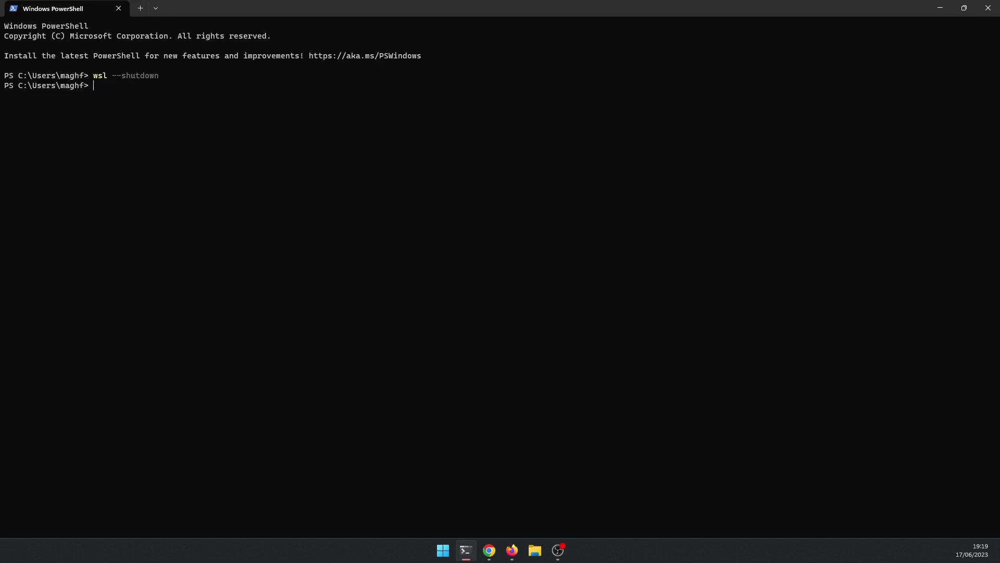
# - Start a fresh Ubuntu tab and close the PowerShell tab
pyautogui.click(156, 9)
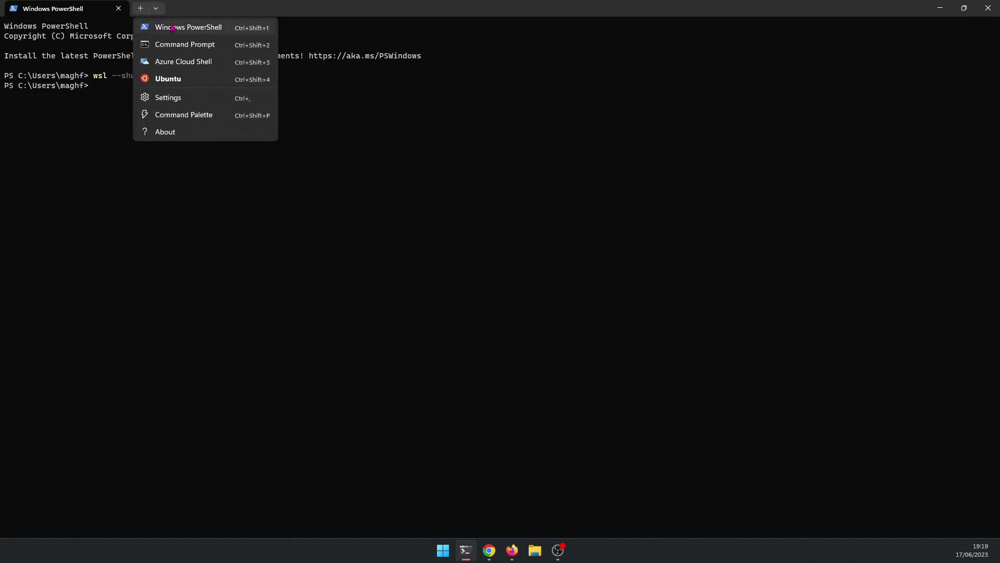
pyautogui.click(180, 78)
pyautogui.click(119, 9)
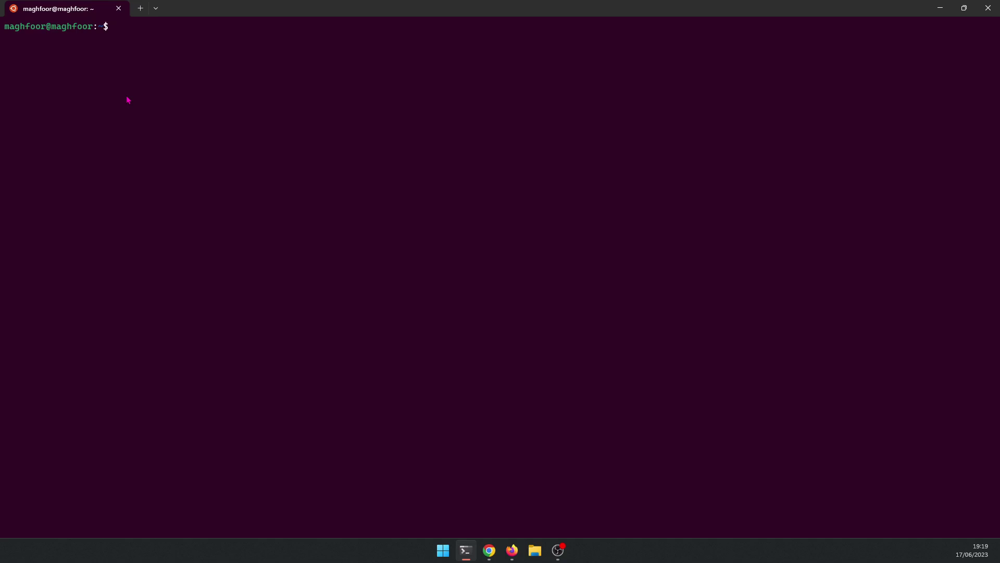
# - Enlarge the terminal text, run snap version, which still shows snapd unavailable, then clear
pyautogui.hotkey('ctrl', '+')
pyautogui.hotkey('ctrl', '+')
pyautogui.hotkey('ctrl', '+')
pyautogui.hotkey('ctrl', '+')
pyautogui.hotkey('ctrl', '+')
pyautogui.hotkey('ctrl', '+')
pyautogui.hotkey('ctrl', '+')
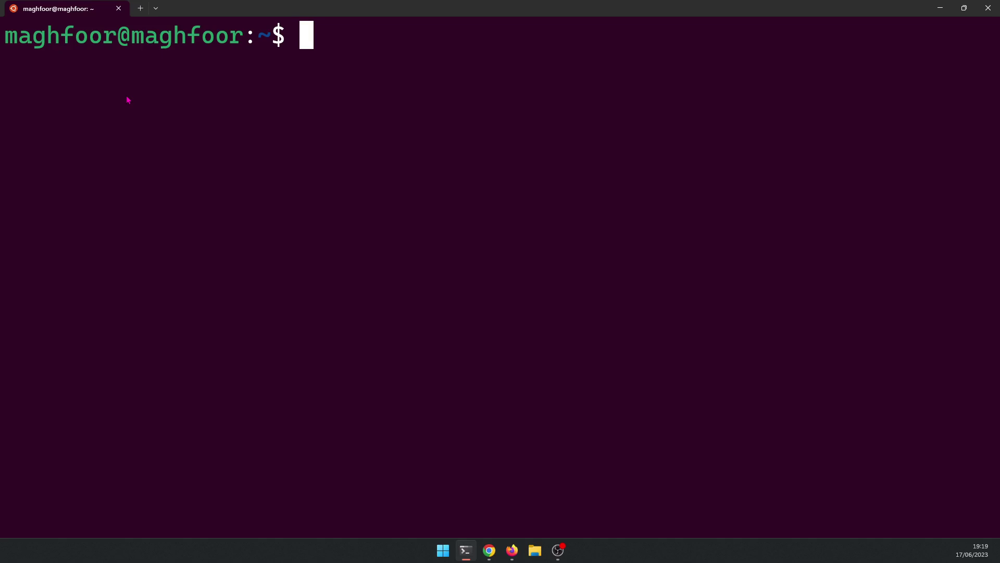
pyautogui.write('snap version')
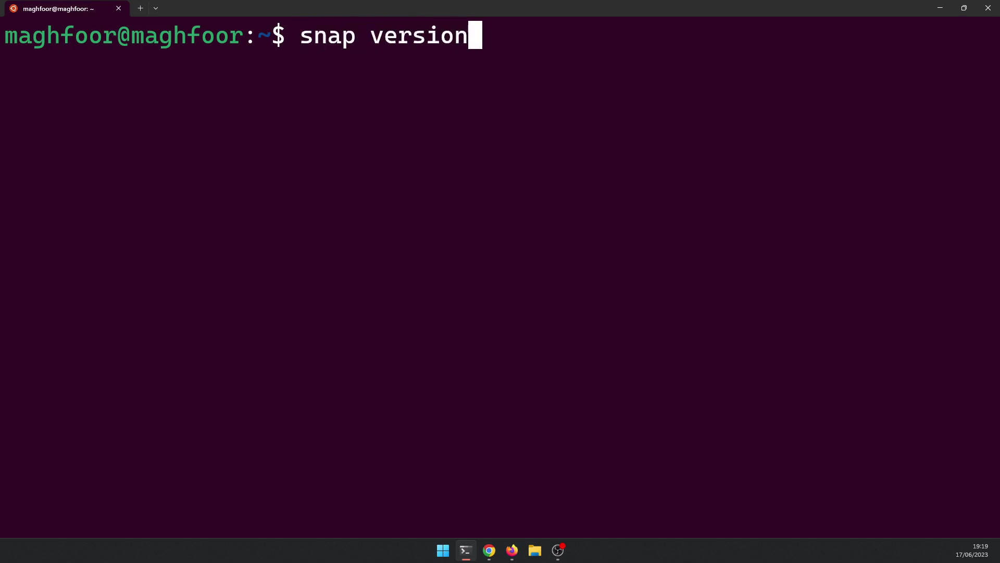
pyautogui.press('Return')
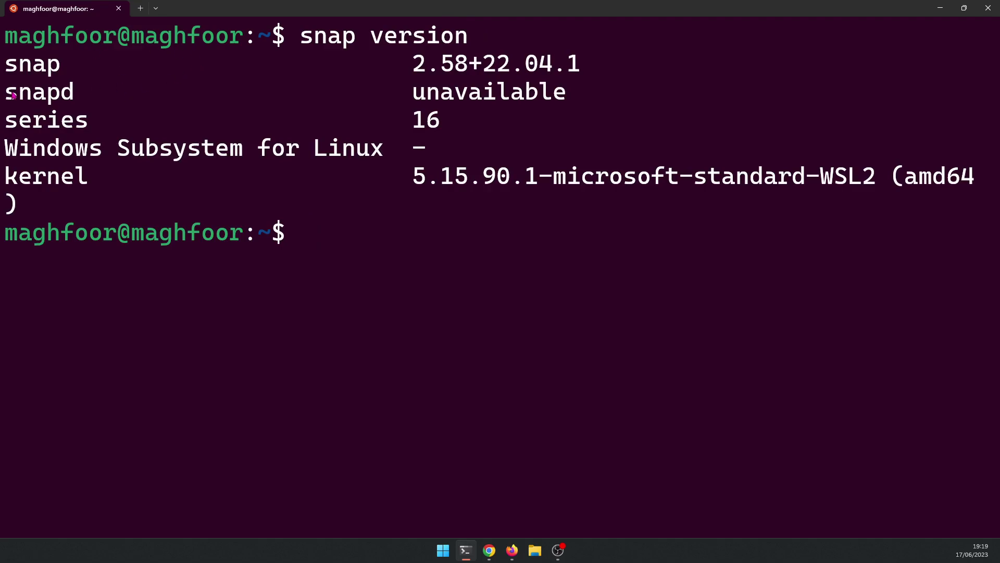
pyautogui.moveTo(22, 94); pyautogui.dragTo(528, 94)
pyautogui.click(523, 114)
pyautogui.write('clear')
pyautogui.press('Return')
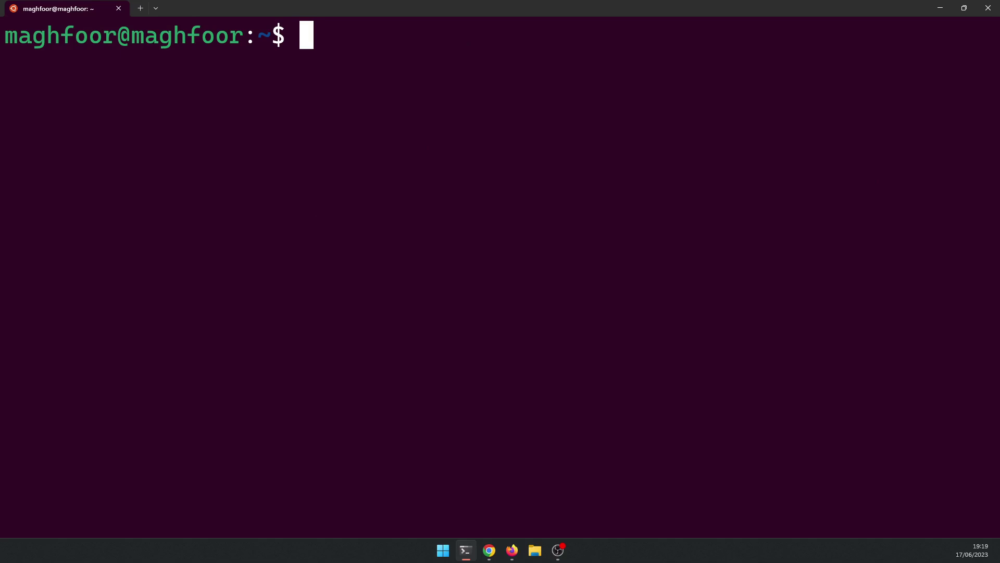
# - Copy 'snap install zig --classic --edge' from Firefox's Install Zig page
pyautogui.click(512, 550)
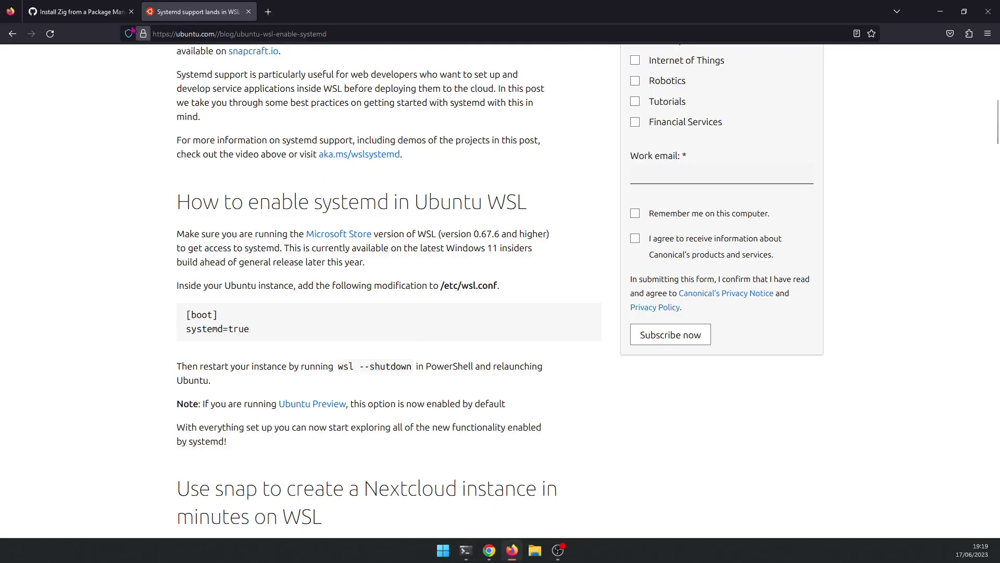
pyautogui.click(100, 13)
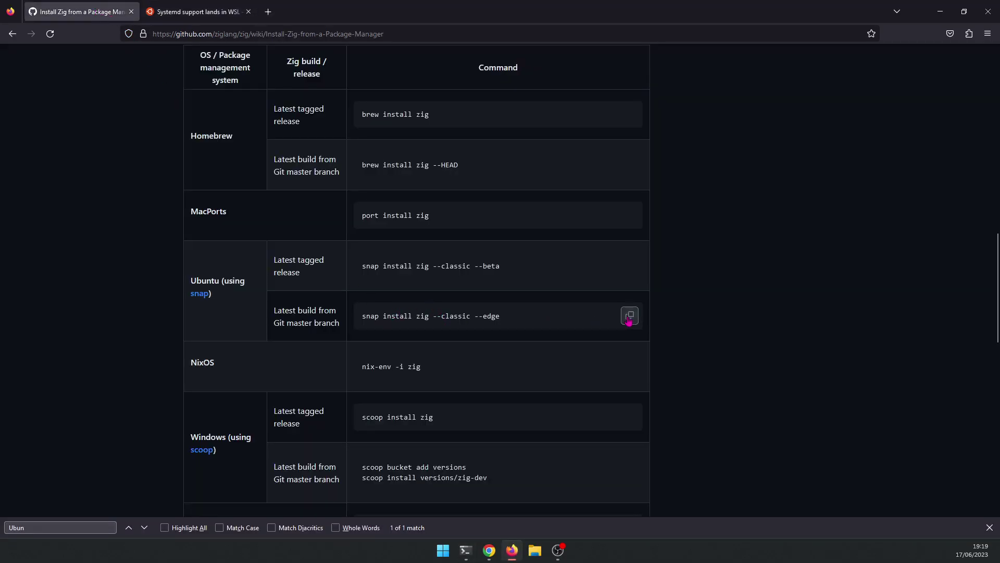
pyautogui.click(630, 316)
# - Install Zig with 'sudo snap install zig --classic --edge', enter the password, and run zig version
pyautogui.click(466, 551)
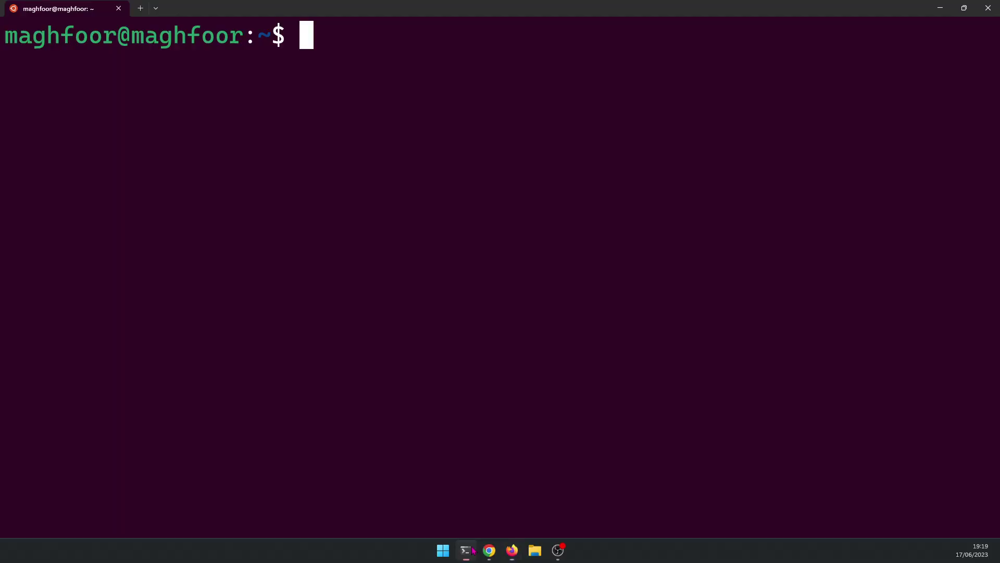
pyautogui.write('sudo')
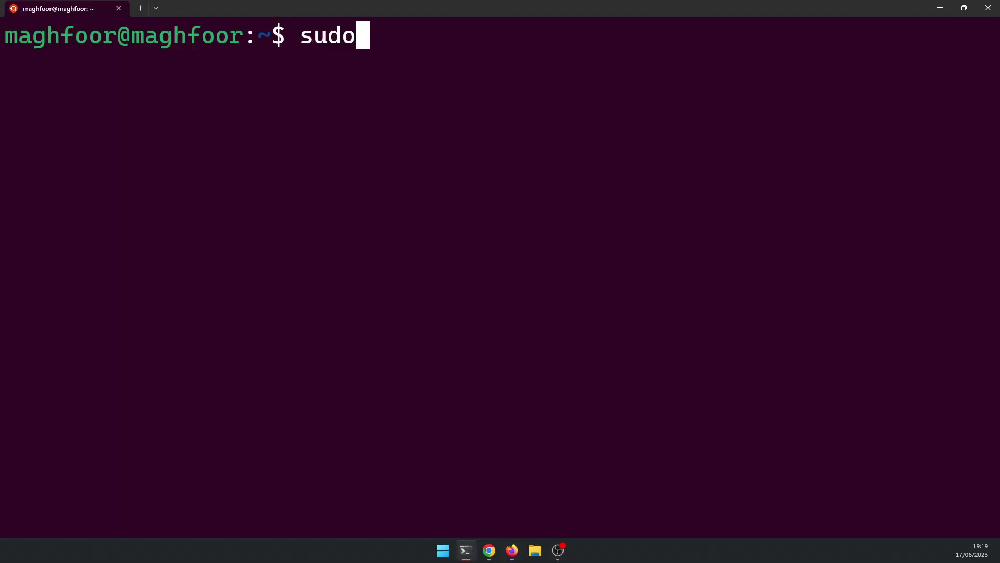
pyautogui.hotkey('ctrl', 'v')
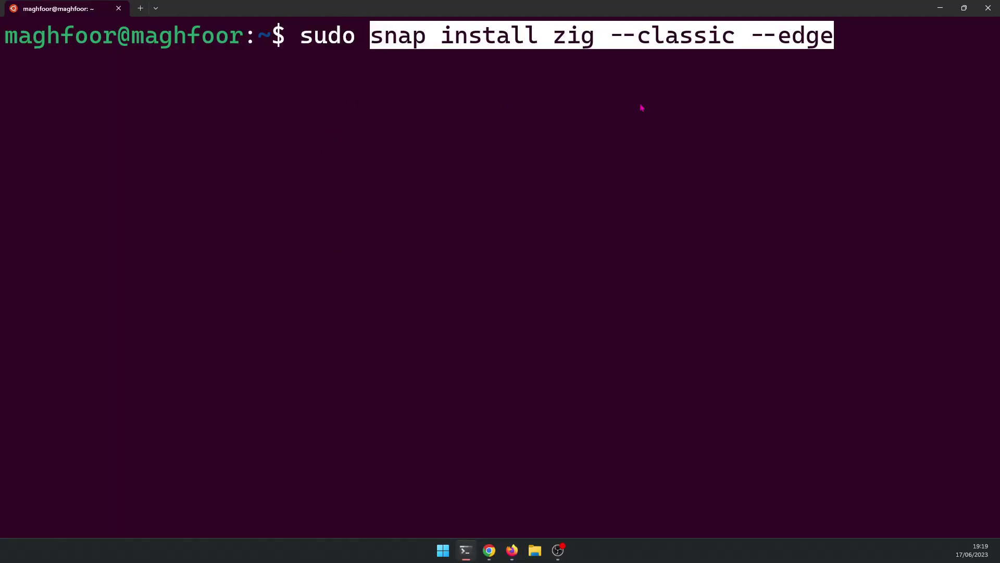
pyautogui.press('Return')
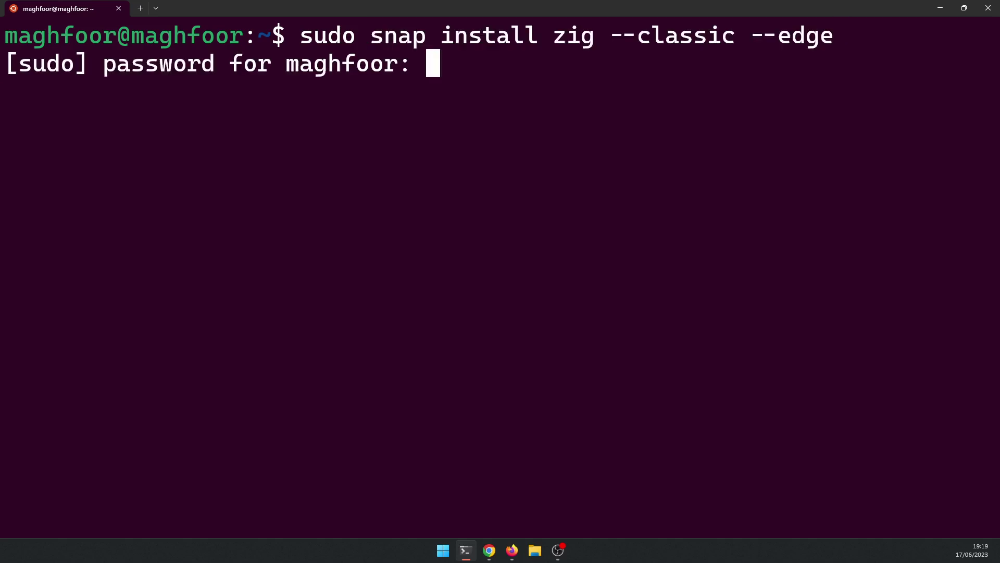
pyautogui.press('Return')
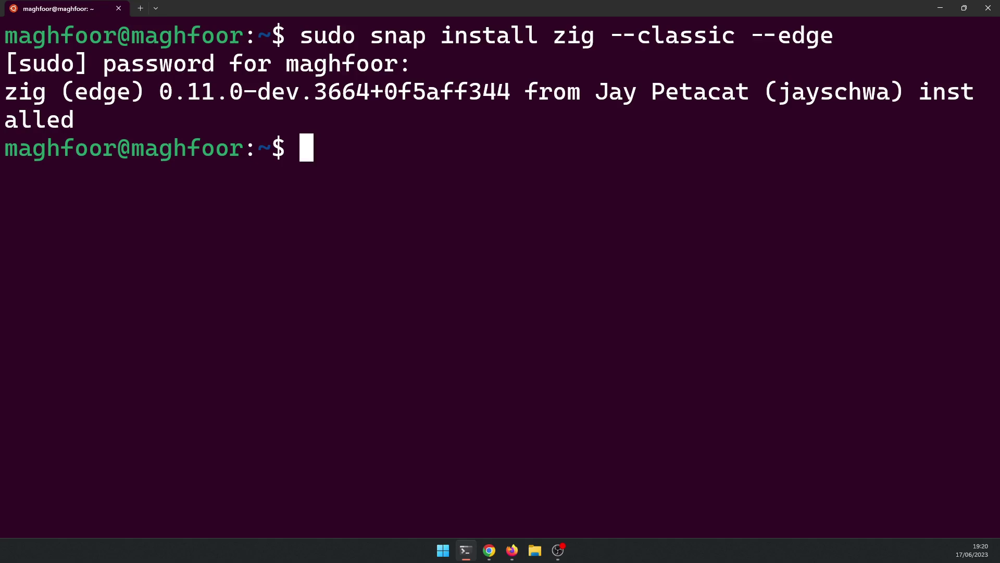
pyautogui.write('zig versi')
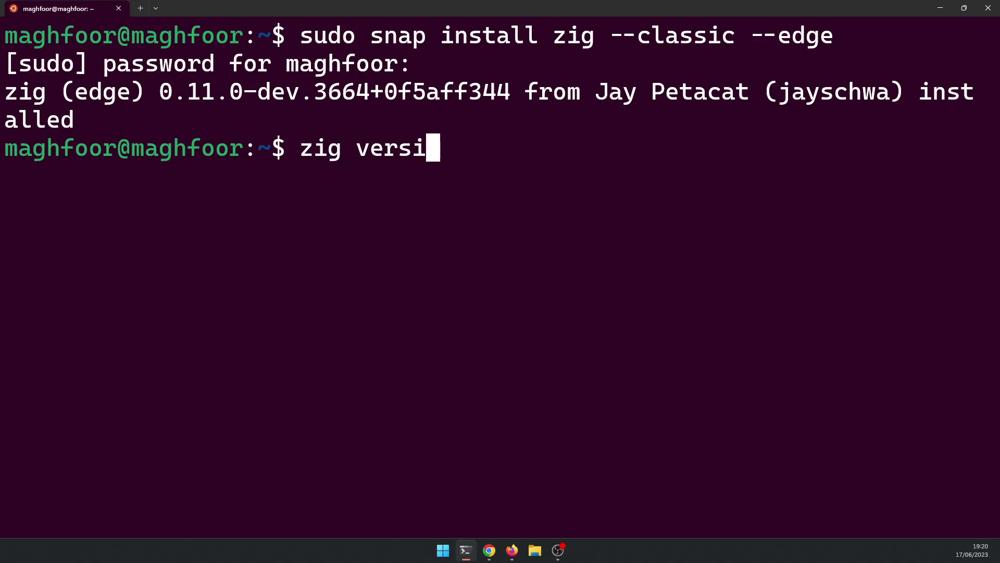
pyautogui.write('on')
pyautogui.press('Return')
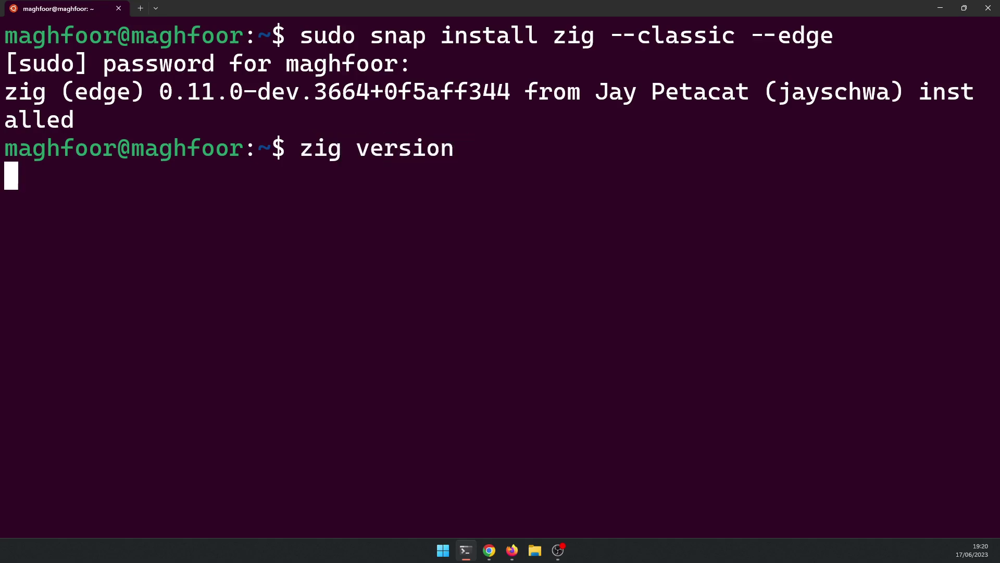